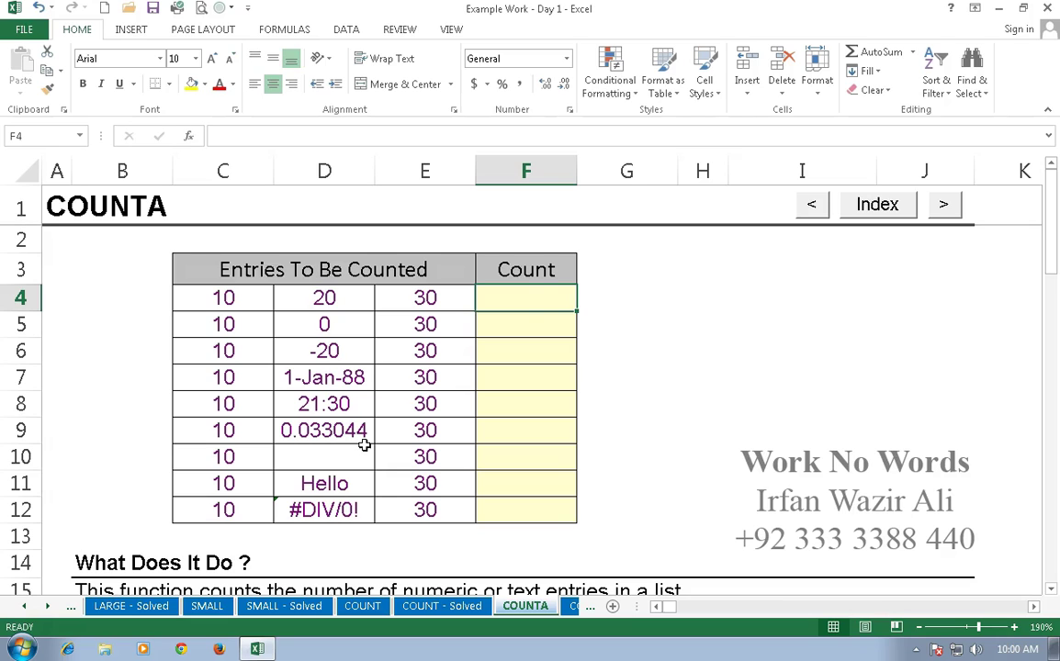
# Begin a =COUNTA( formula in Count cell F4 of the COUNTA sheet
pyautogui.write('=counta')
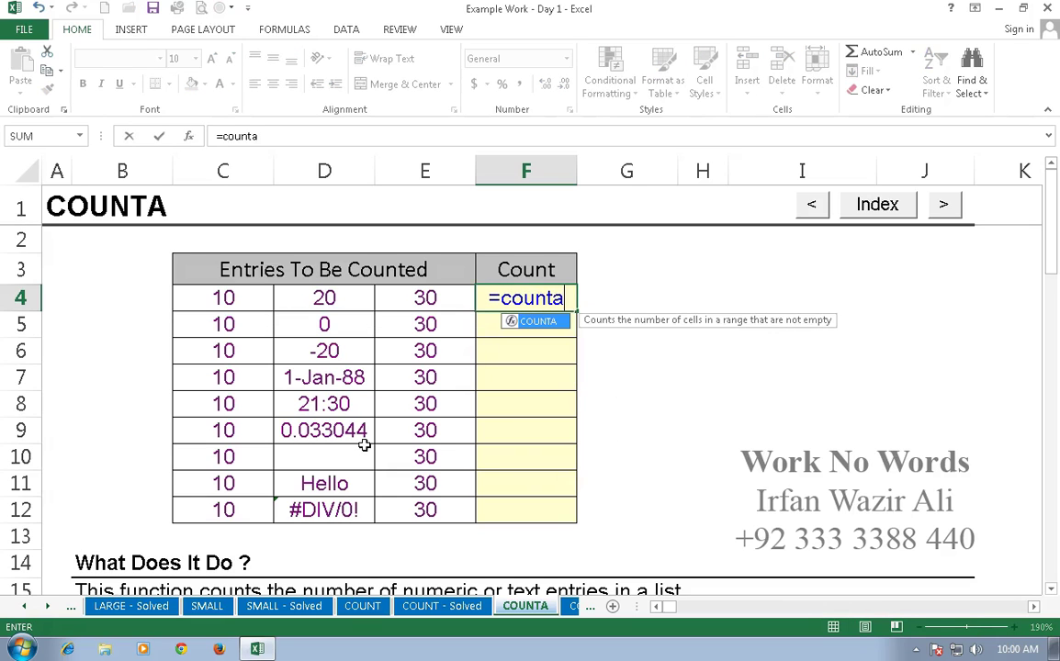
pyautogui.write('(')
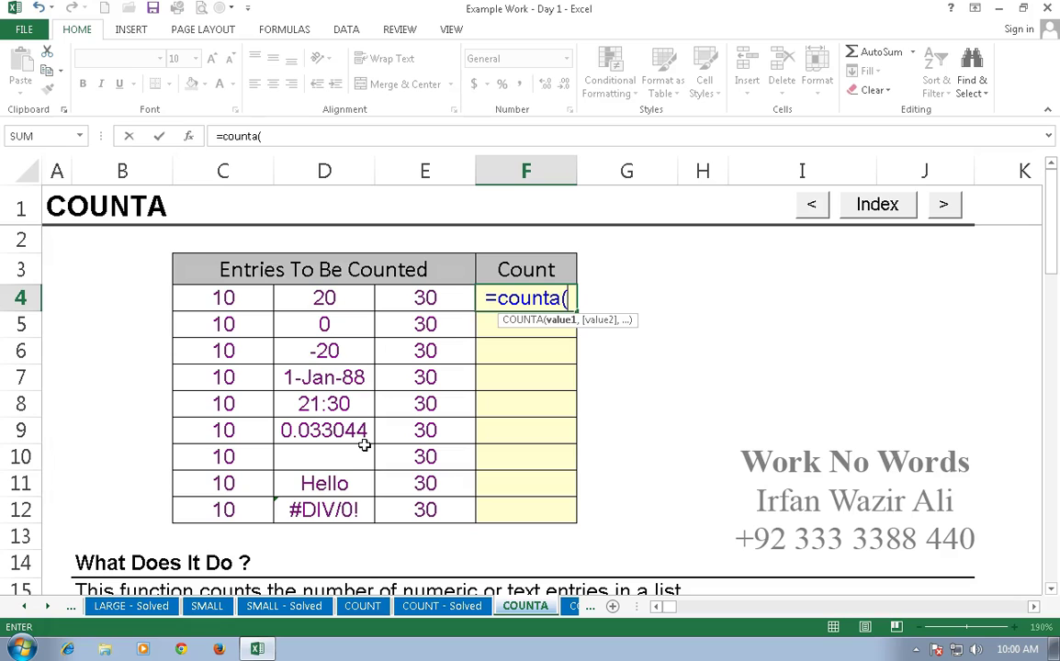
# Complete =COUNTA(C4:E4) in F4 and fill it down through F12
pyautogui.moveTo(234, 300); pyautogui.dragTo(422, 297)
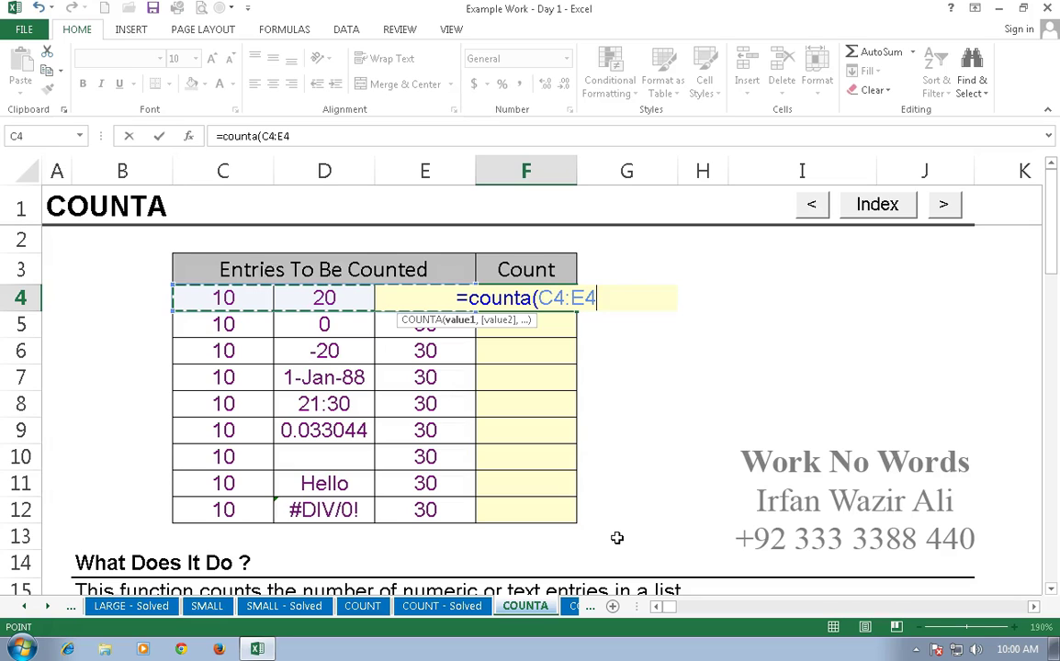
pyautogui.press('Return')
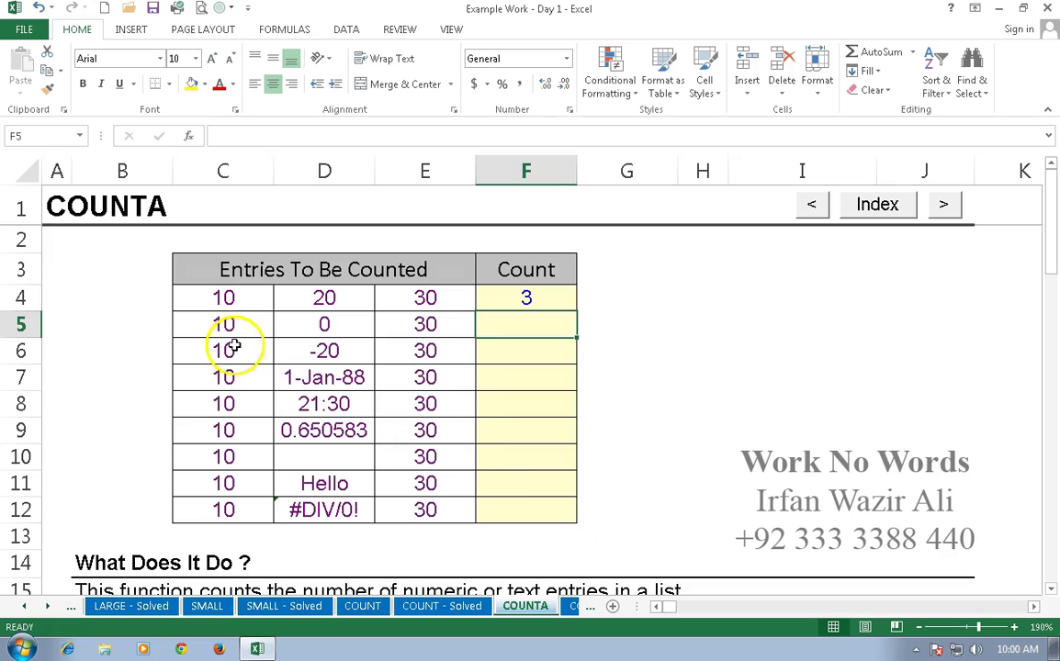
pyautogui.click(524, 298)
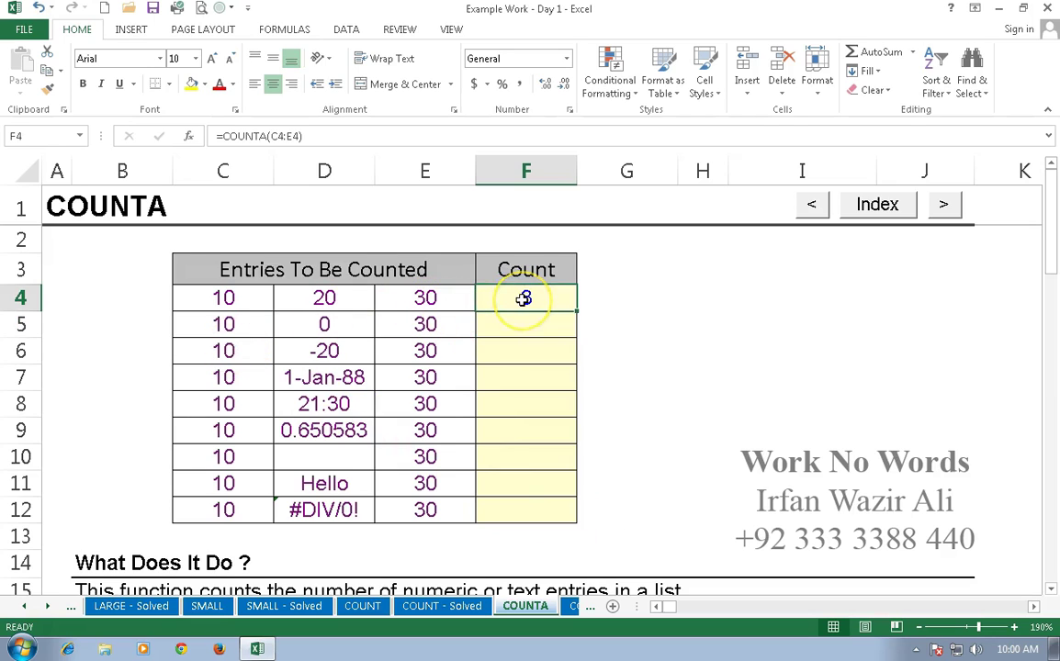
pyautogui.doubleClick(578, 312)
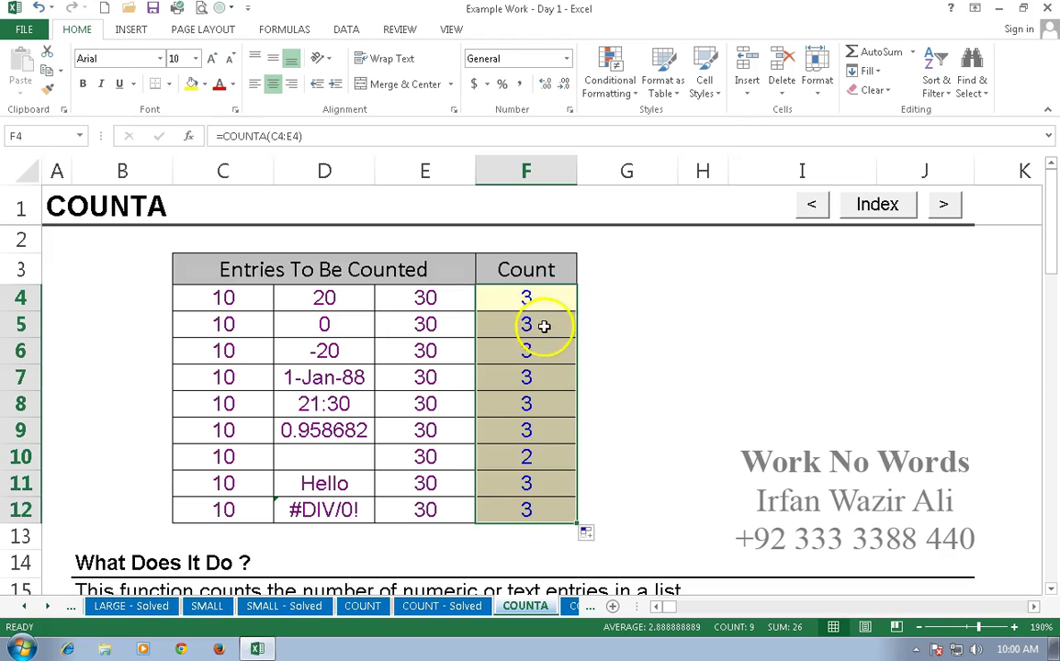
pyautogui.click(542, 327)
pyautogui.click(325, 325)
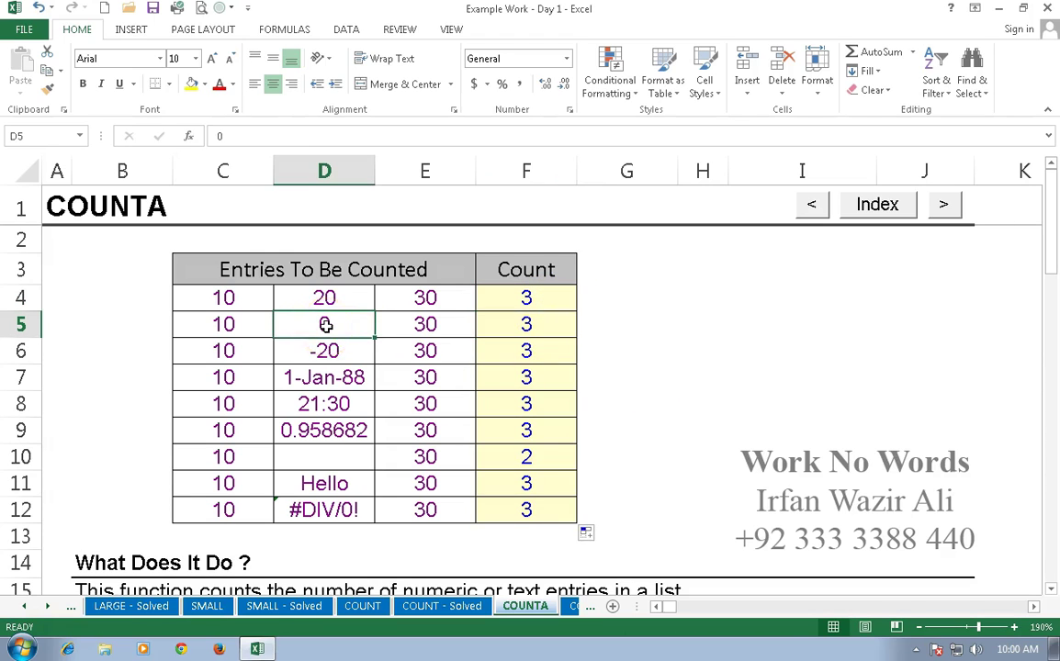
pyautogui.click(341, 355)
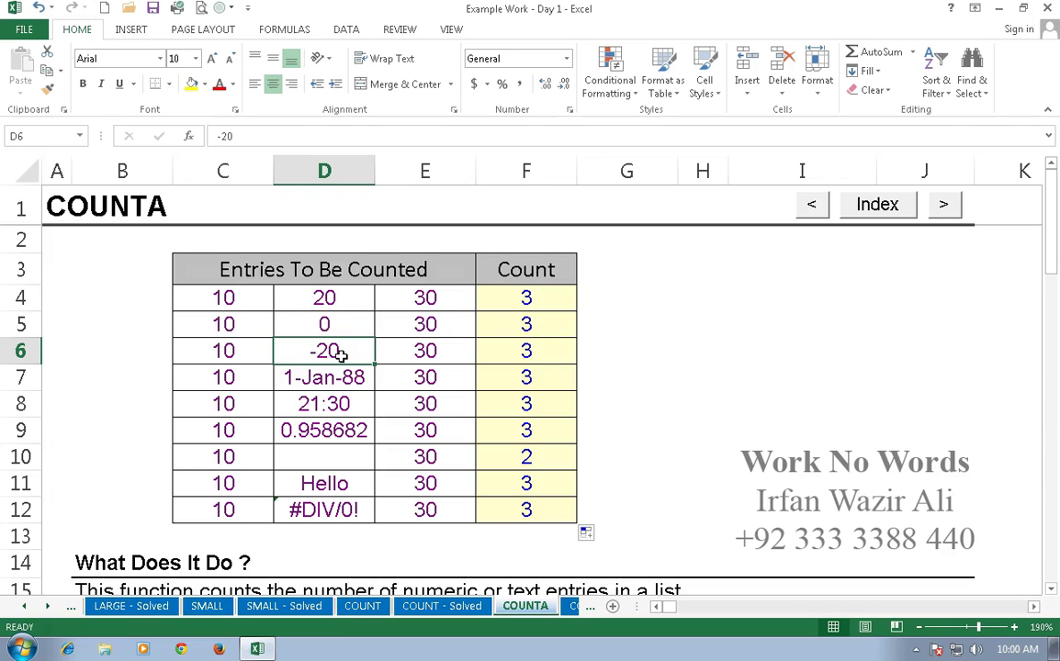
pyautogui.moveTo(331, 373); pyautogui.dragTo(337, 408)
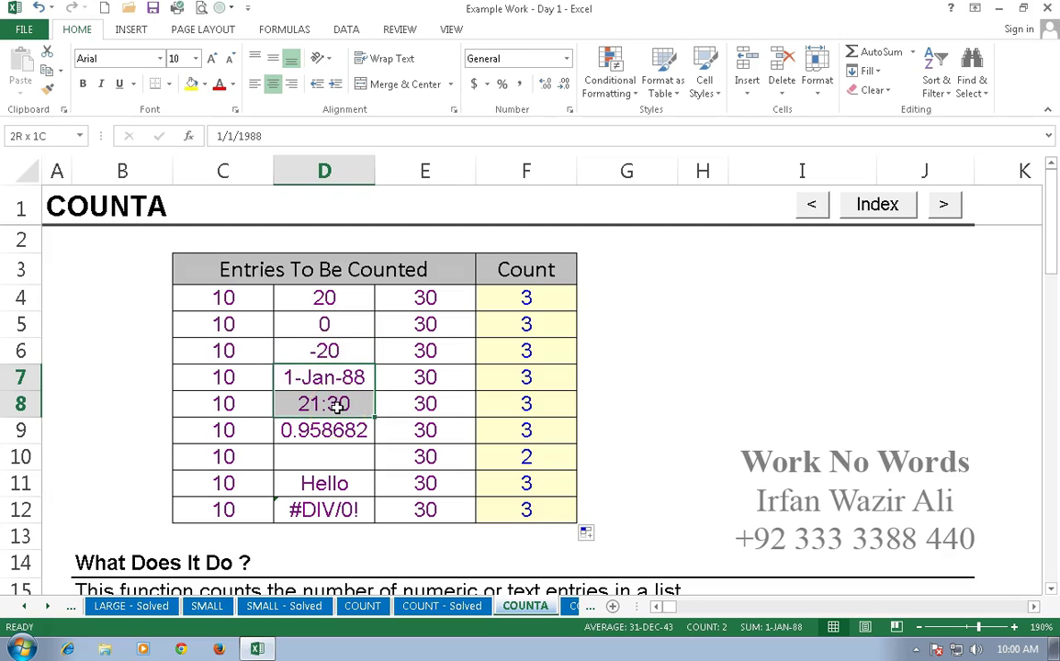
pyautogui.click(340, 425)
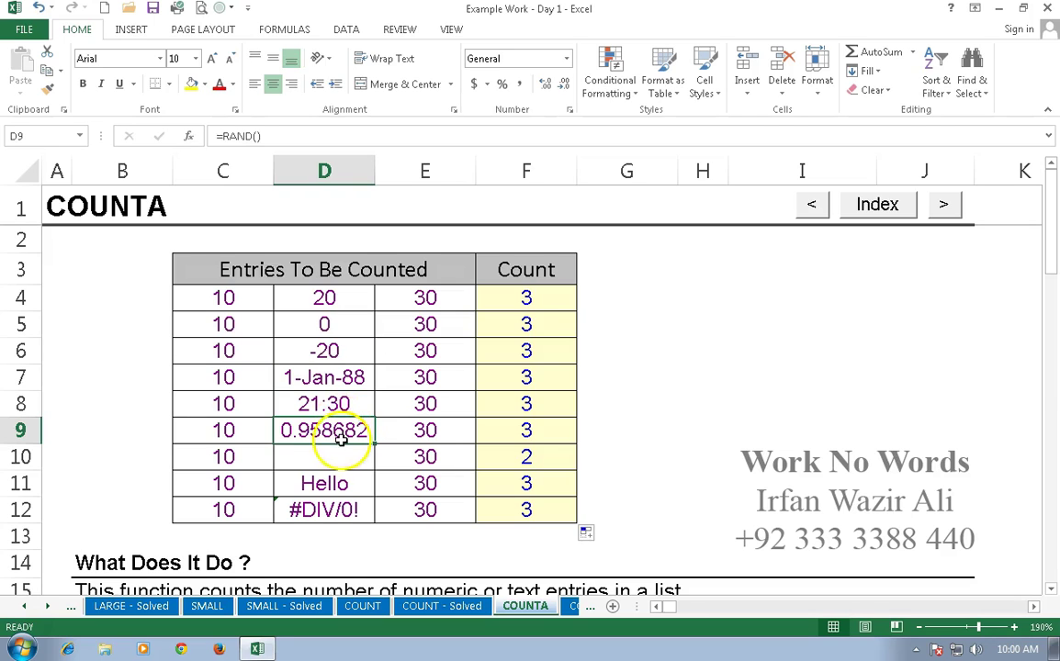
pyautogui.click(327, 458)
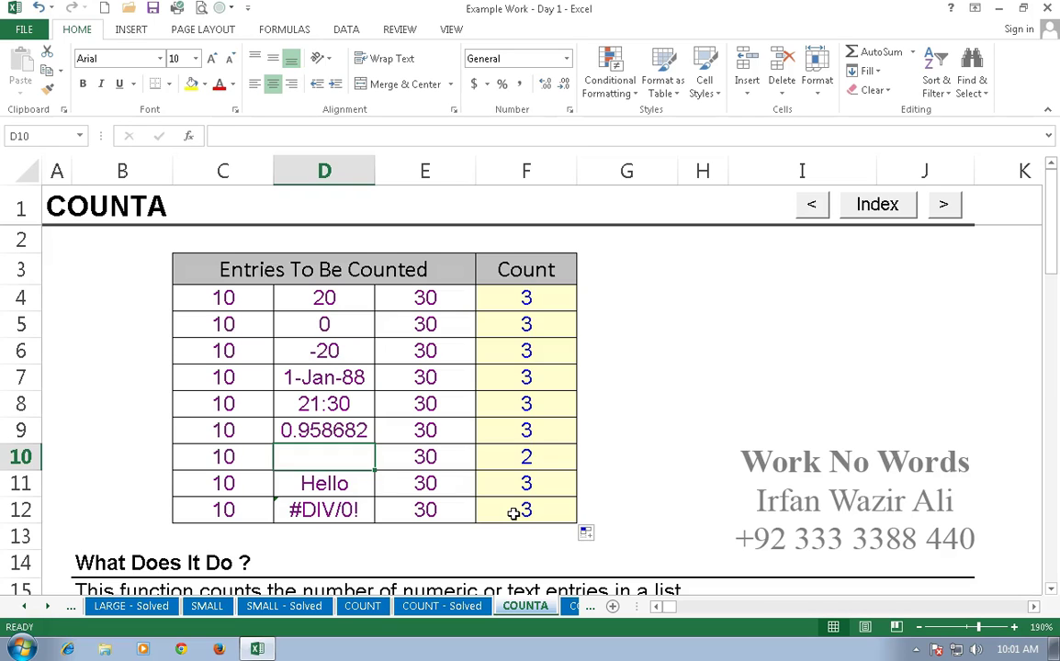
# Scroll down to the pupils' Maths, English, Art and History exam table
pyautogui.scroll(-1, 514, 513)
pyautogui.scroll(-4, 514, 513)
pyautogui.scroll(-1, 514, 514)
pyautogui.scroll(-1, 513, 513)
pyautogui.scroll(-2, 514, 514)
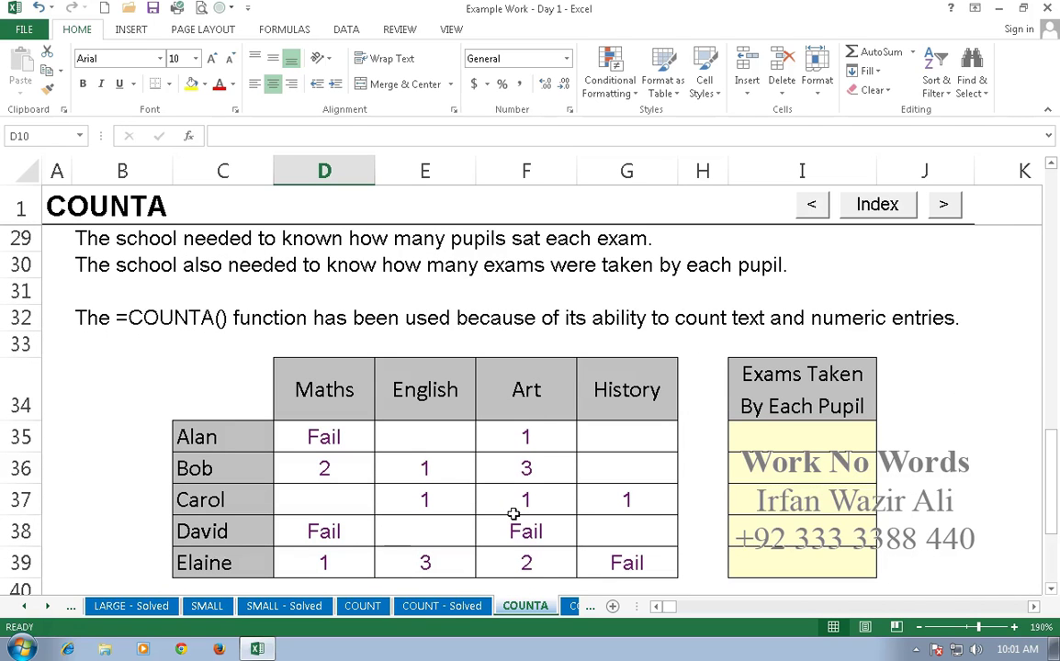
pyautogui.click(1051, 593)
pyautogui.click(1052, 593)
pyautogui.click(1052, 592)
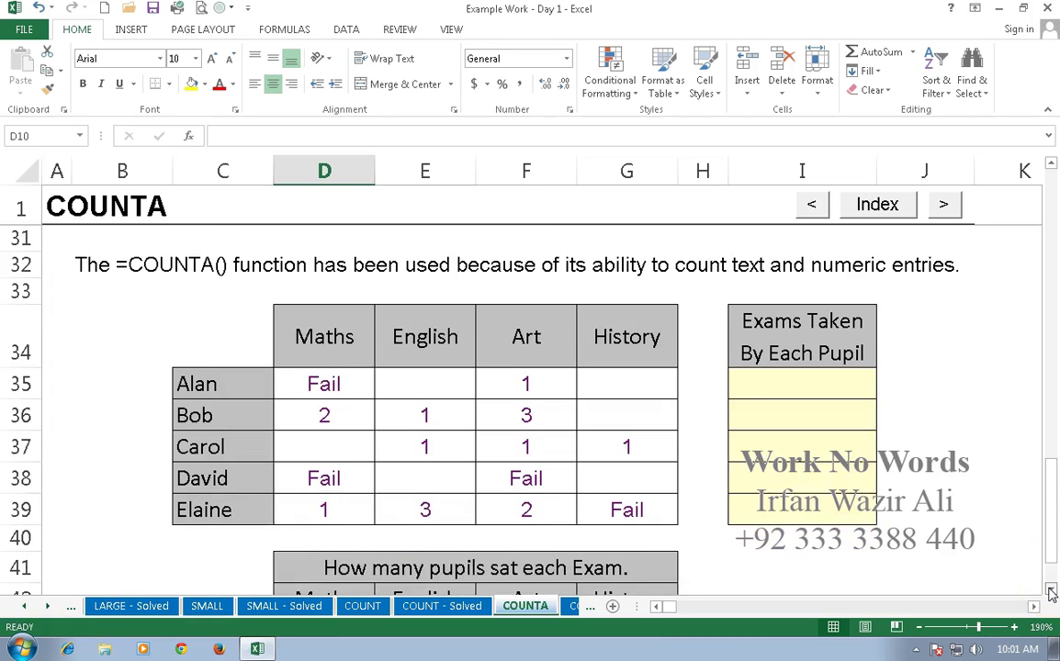
pyautogui.click(1052, 593)
pyautogui.click(1052, 593)
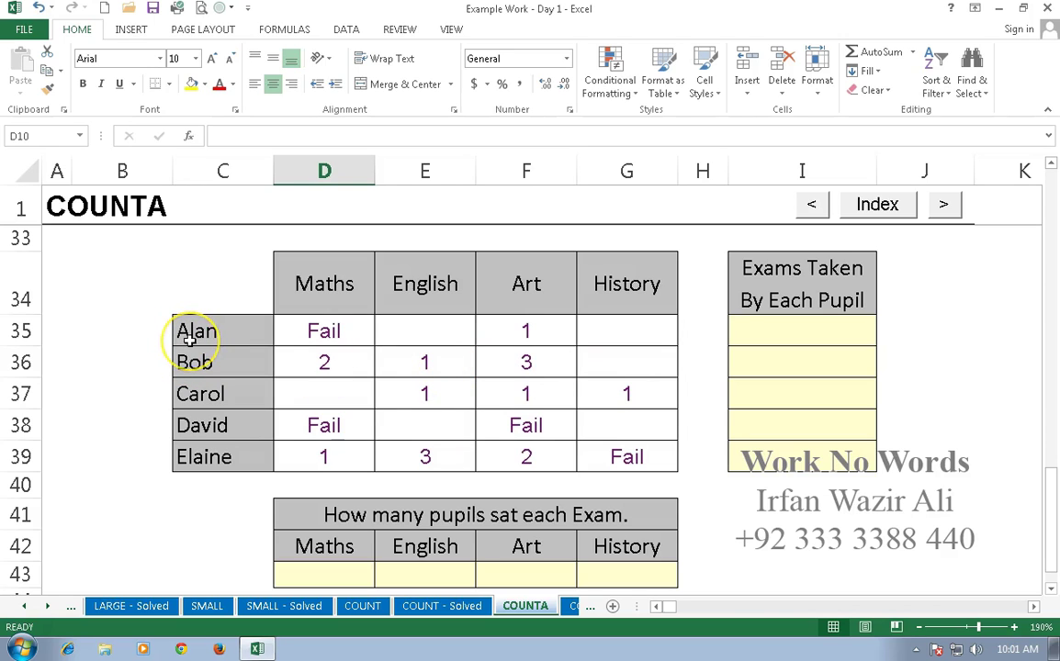
# Enter =COUNTA(D35:G35) in I35 to count Alan's exams, returning 2
pyautogui.click(784, 334)
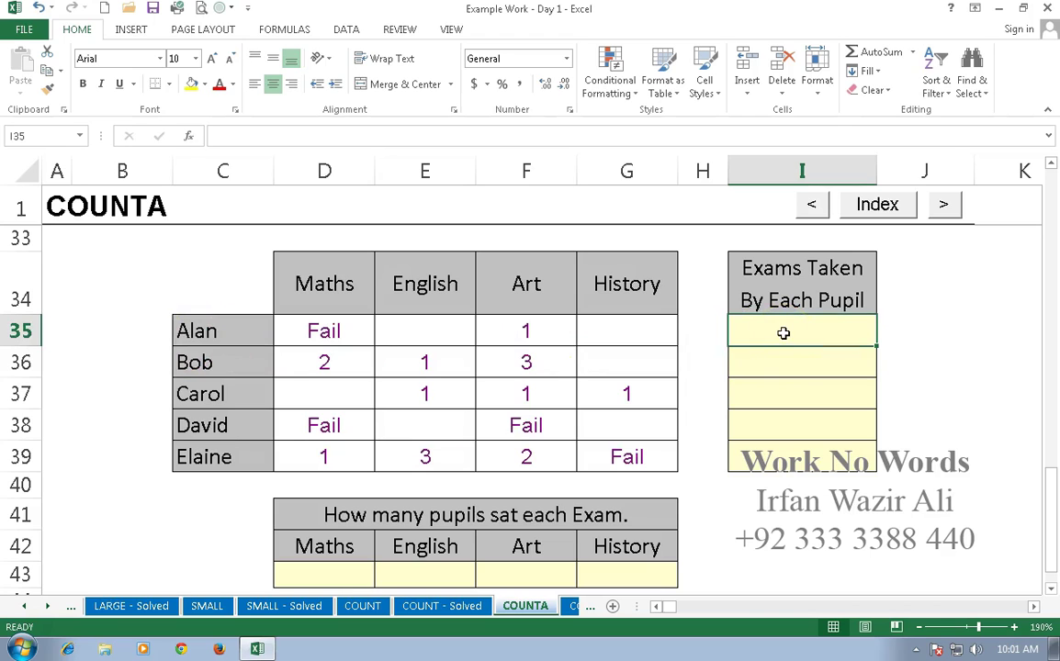
pyautogui.write('=')
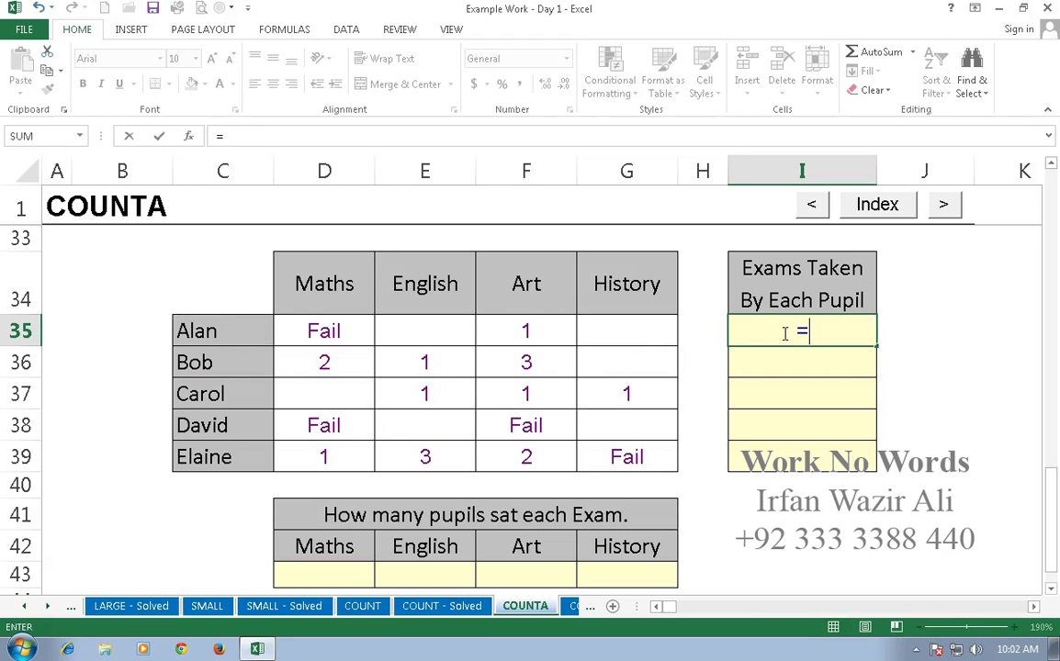
pyautogui.write('counta')
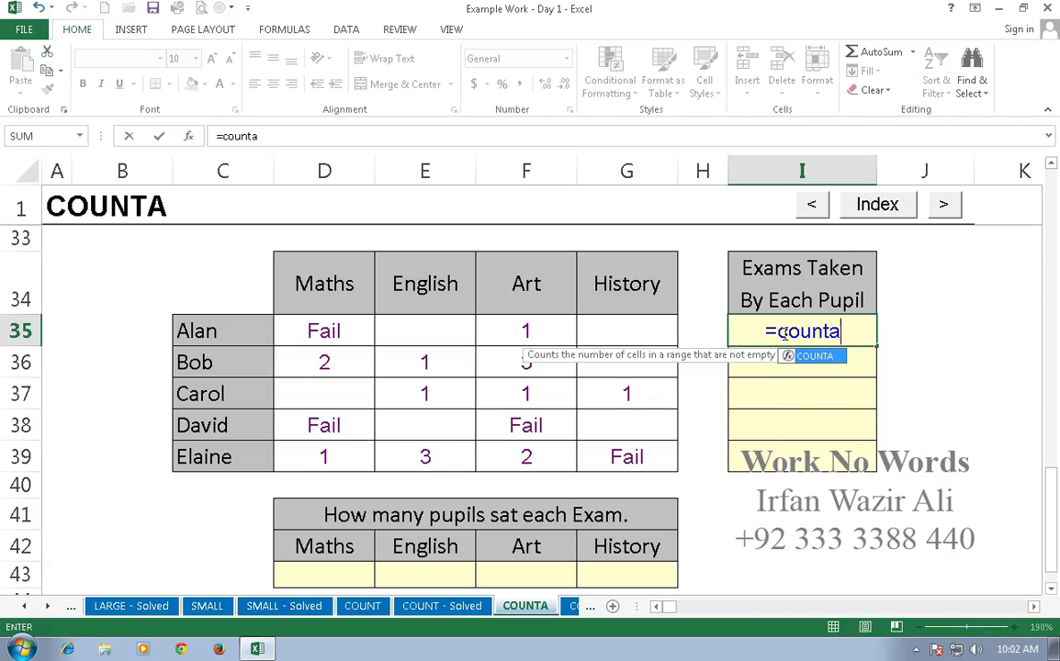
pyautogui.write('(')
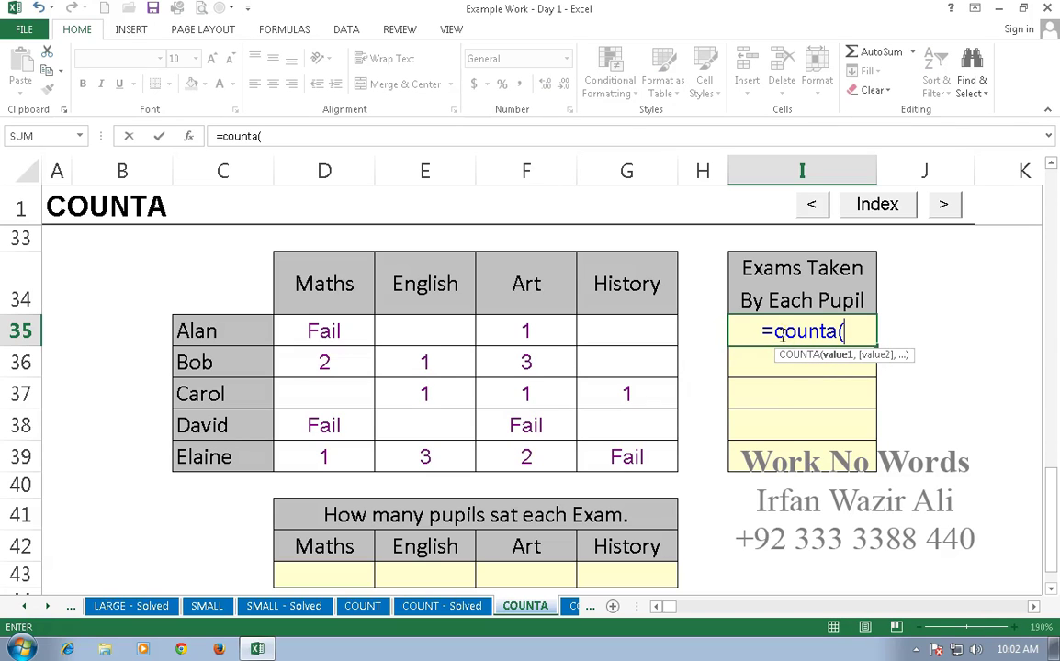
pyautogui.moveTo(338, 332); pyautogui.dragTo(625, 335)
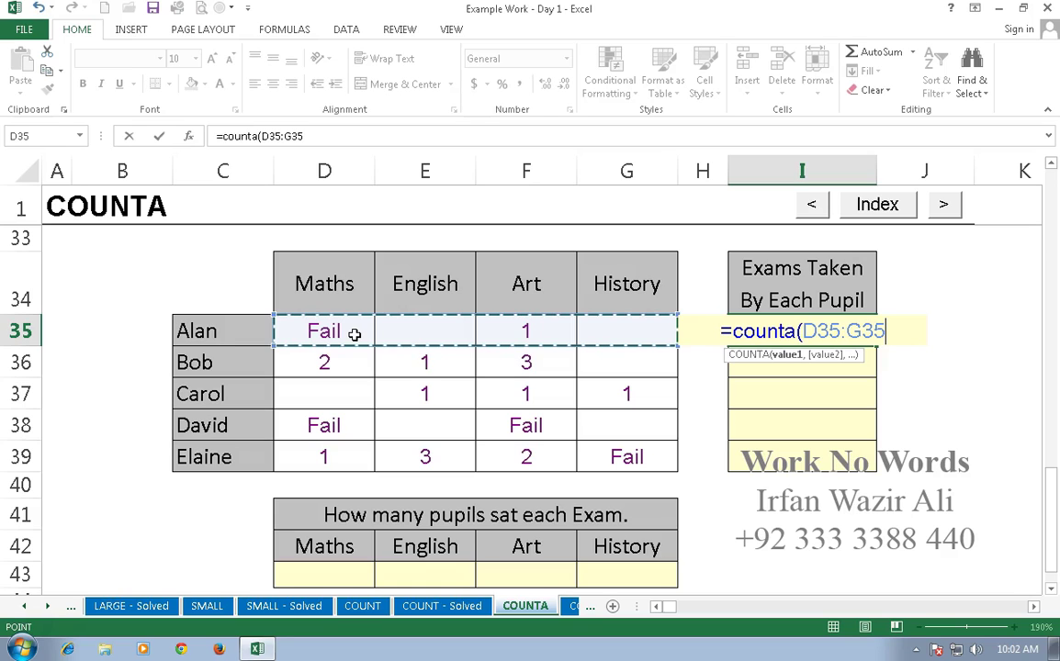
pyautogui.press('Return')
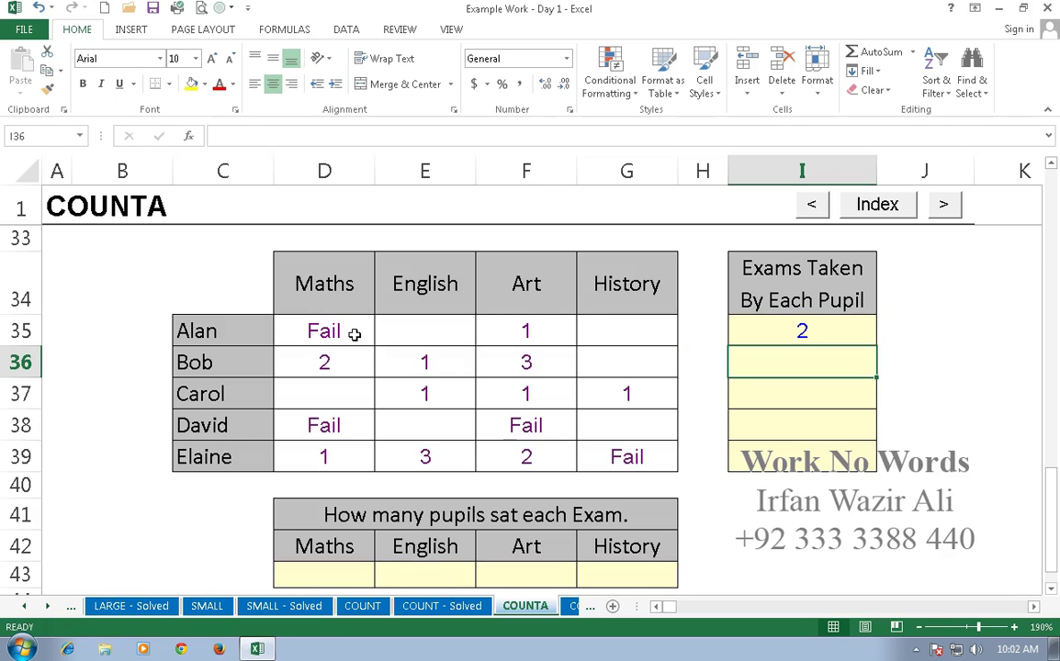
pyautogui.click(861, 333)
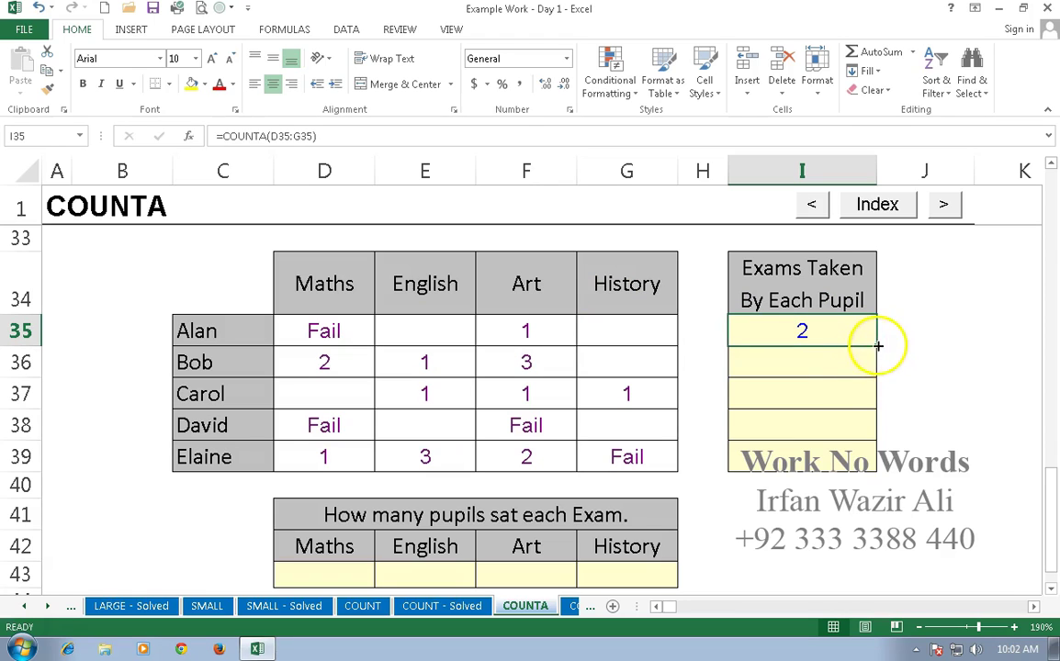
# Fill Alan's count formula down I35:I39, giving 2, 3, 3, 2 and 4
pyautogui.moveTo(878, 347); pyautogui.dragTo(873, 456)
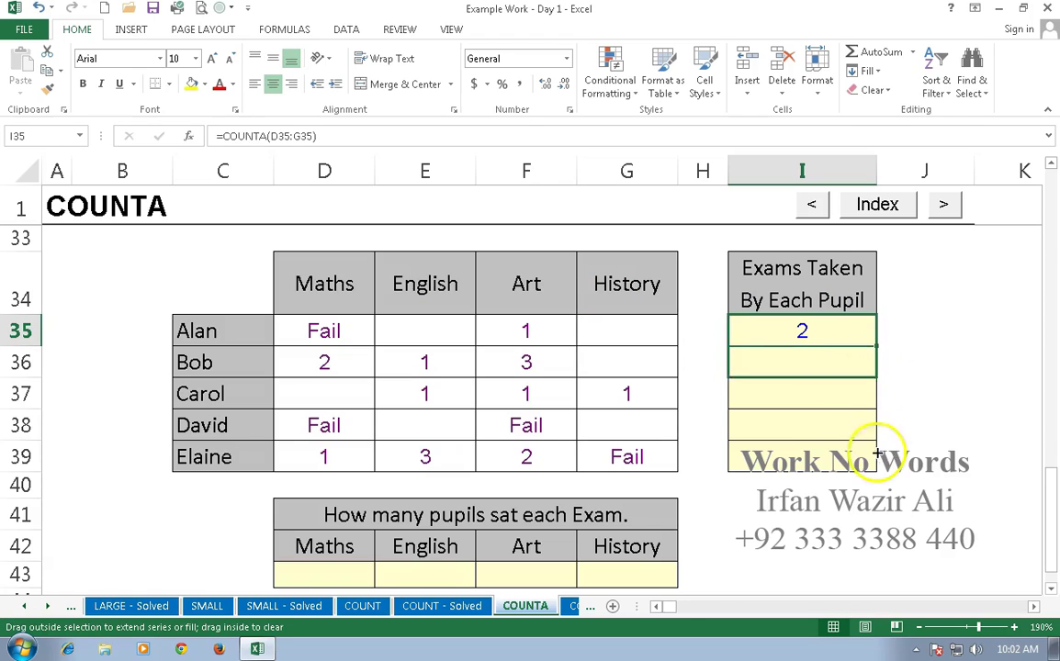
pyautogui.click(841, 360)
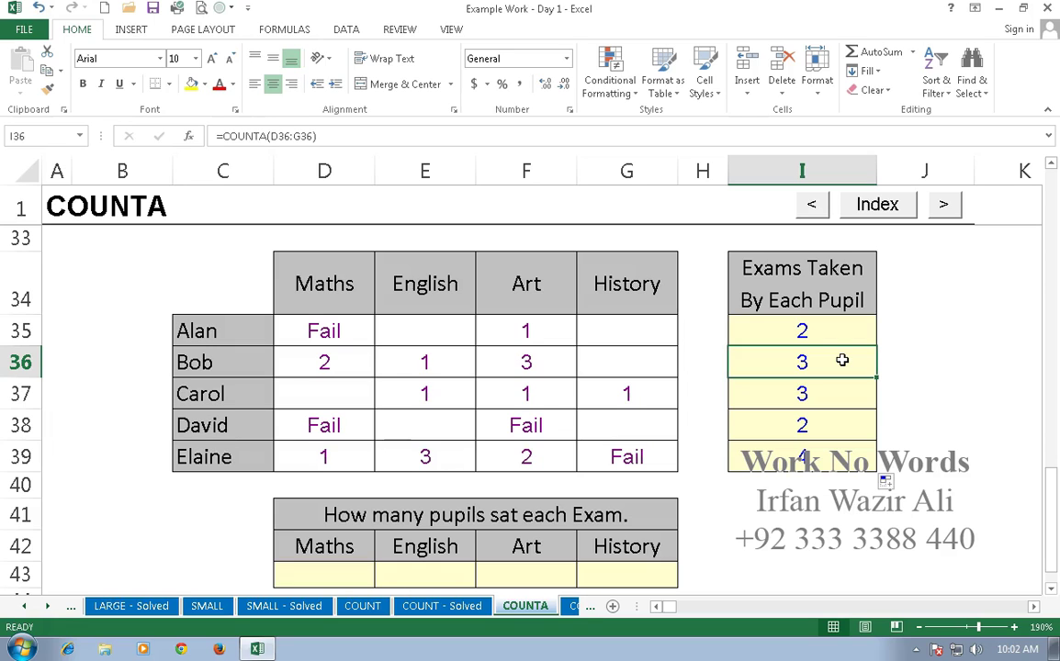
pyautogui.click(329, 570)
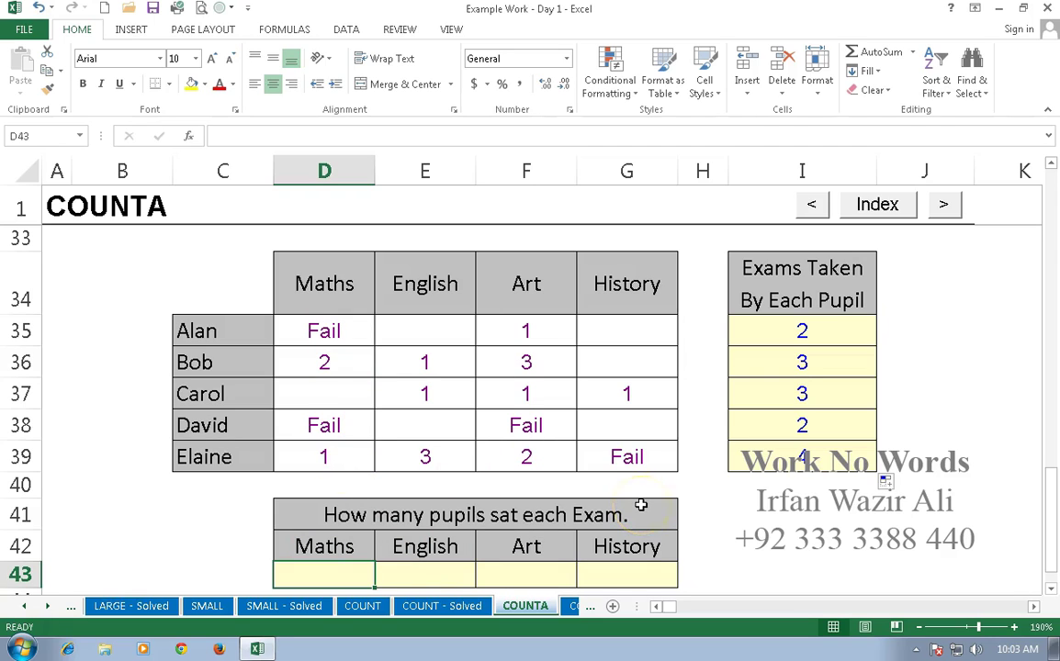
# Enter =COUNTA(D35:D39) in D43 to count Maths pupils, returning 4
pyautogui.write('=counta')
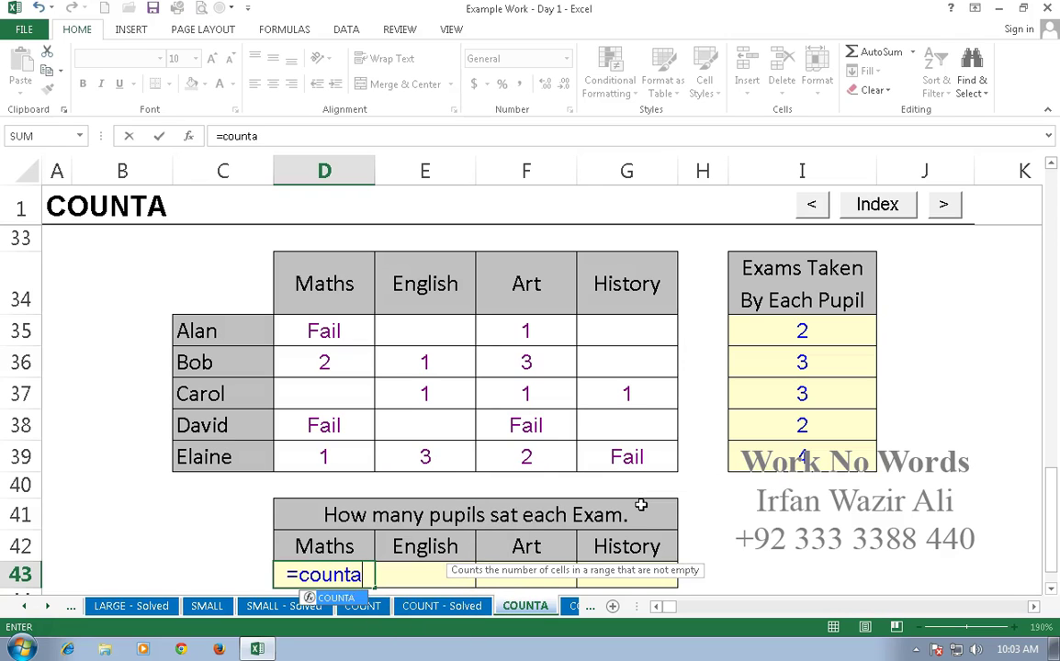
pyautogui.write('(')
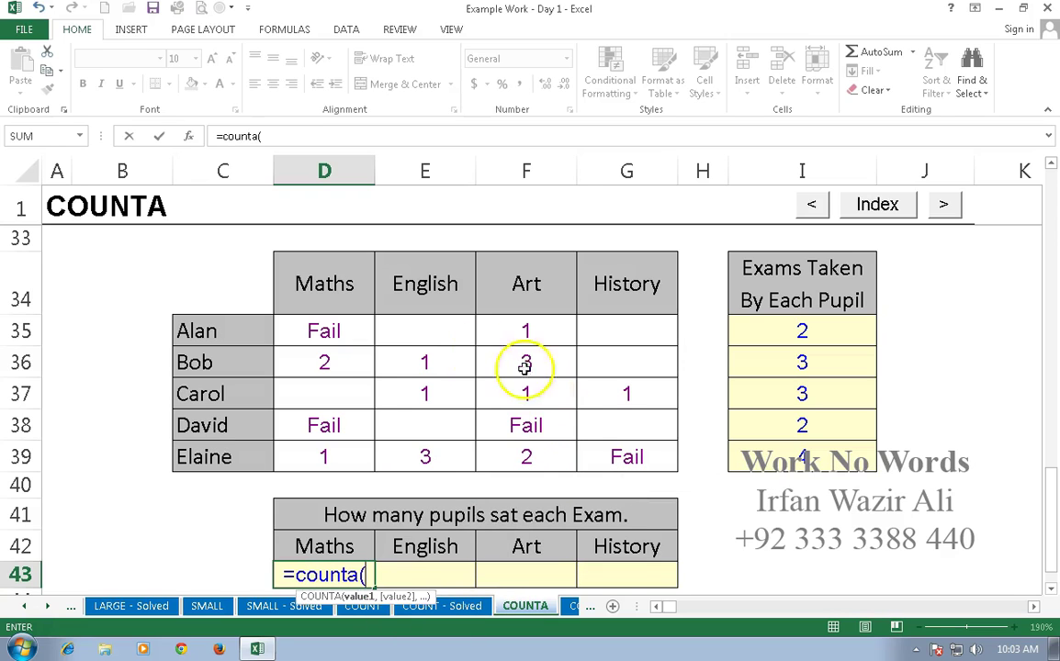
pyautogui.moveTo(326, 332); pyautogui.dragTo(331, 462)
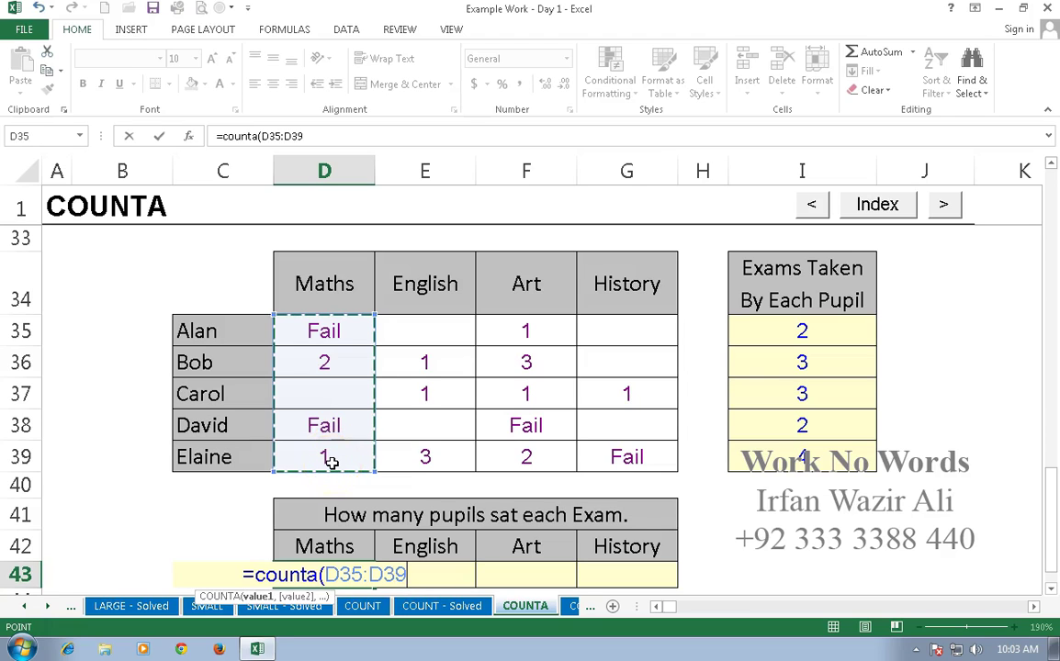
pyautogui.press('Return')
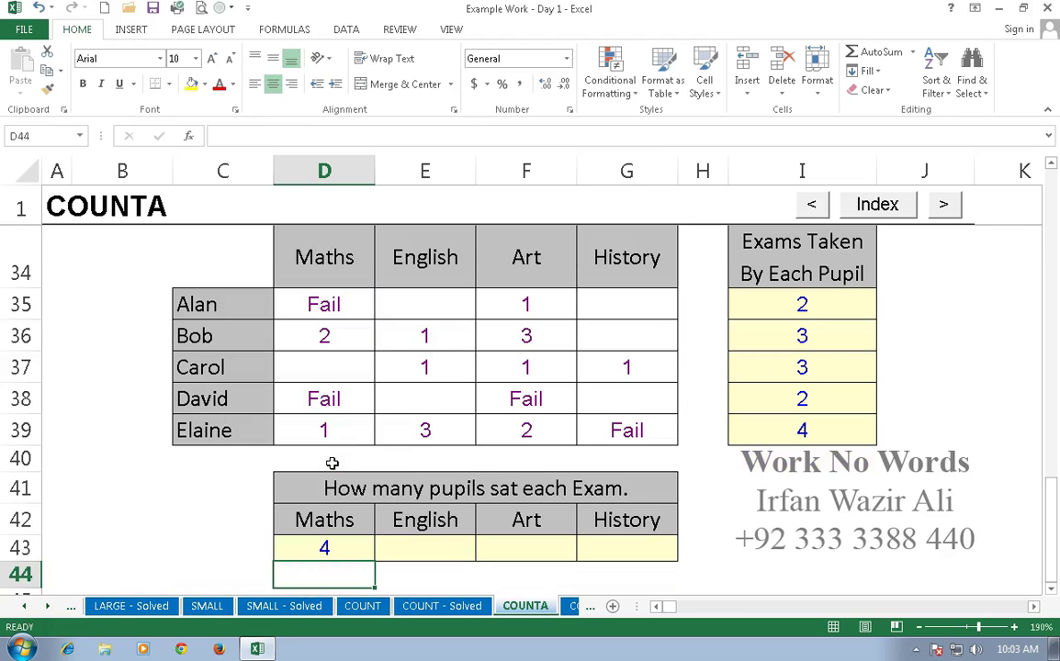
pyautogui.click(344, 547)
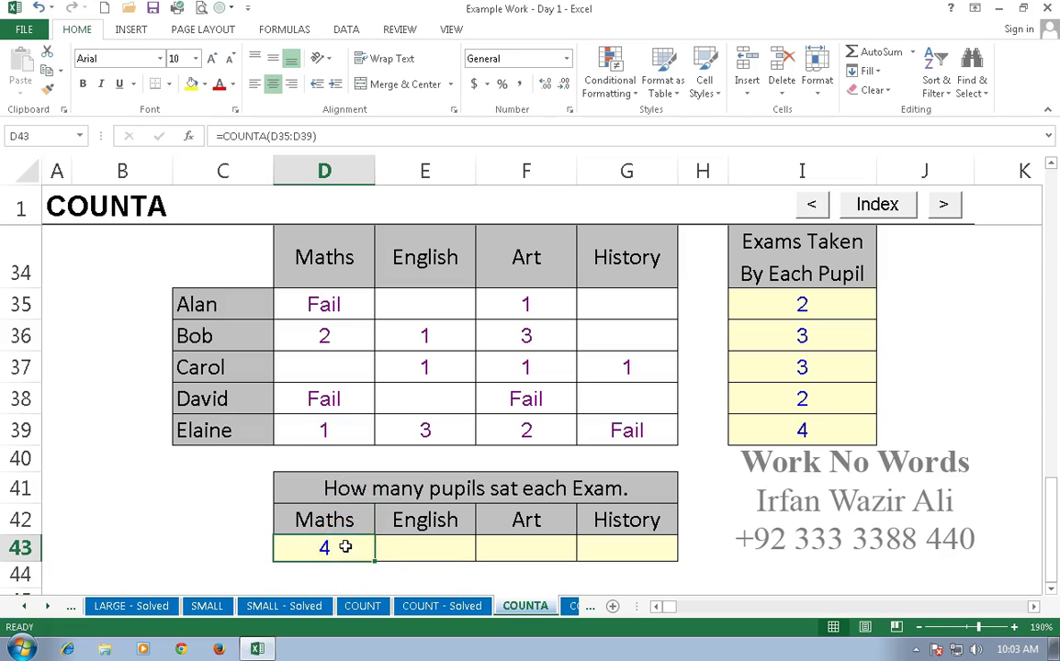
# Fill the Maths count across D43:G43, giving 4, 3, 5 and 2
pyautogui.moveTo(367, 562); pyautogui.dragTo(668, 556)
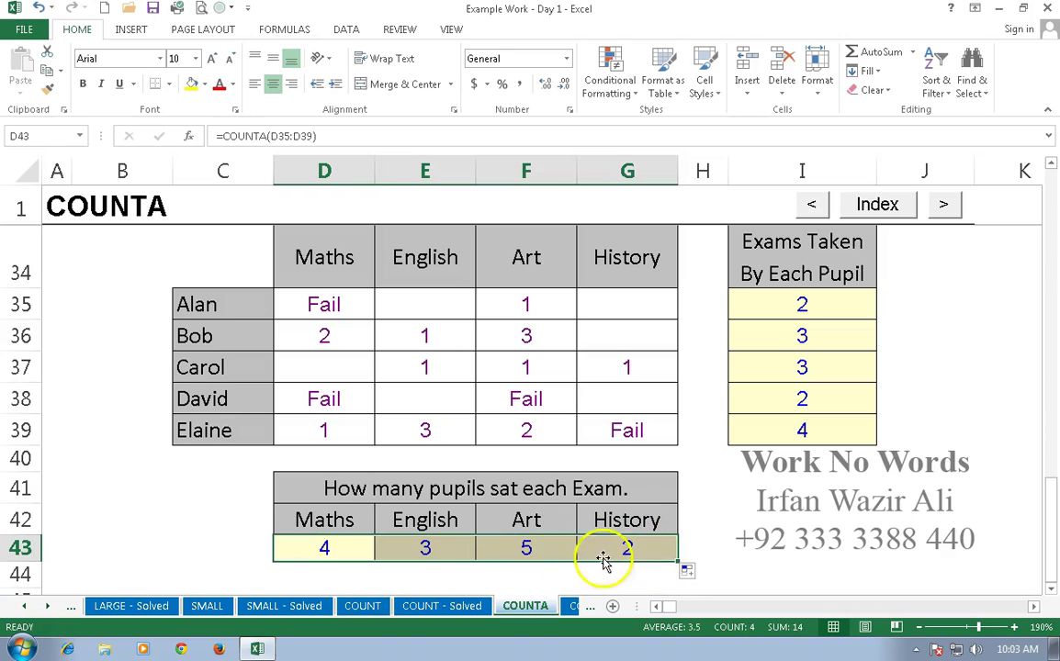
pyautogui.click(449, 551)
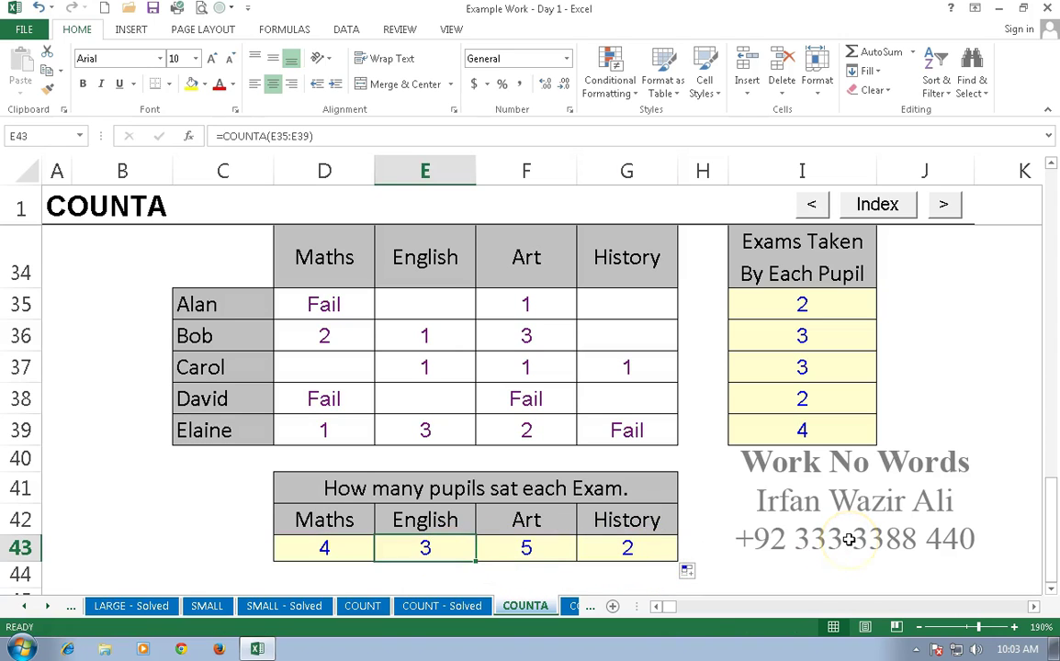